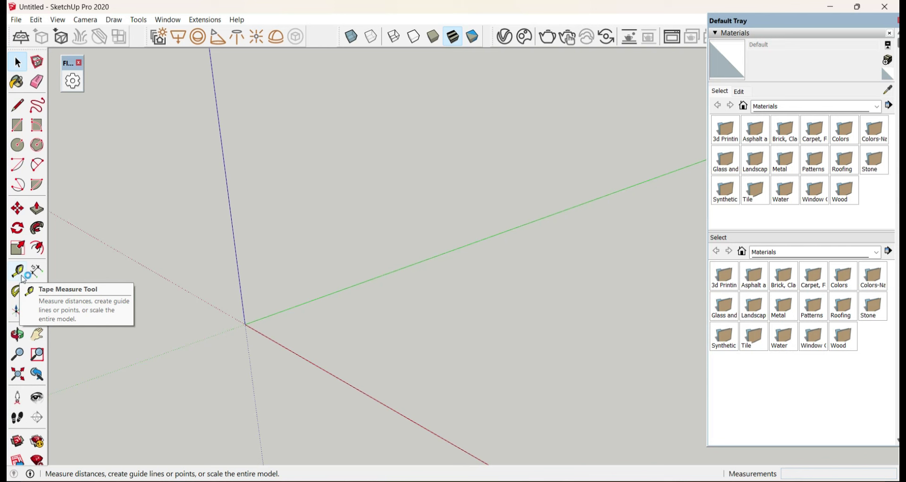
Step: Place a Tape Measure guide parallel to the green axis, offset 10' along red
click(22, 278)
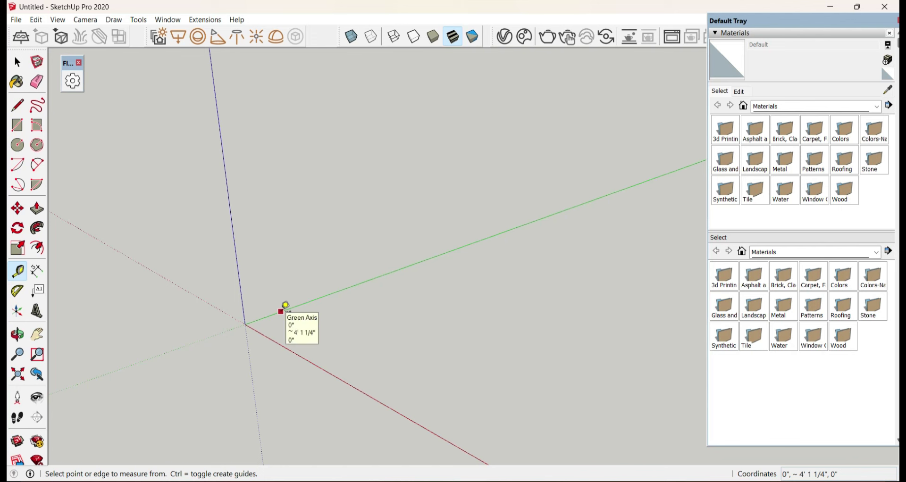
click(285, 306)
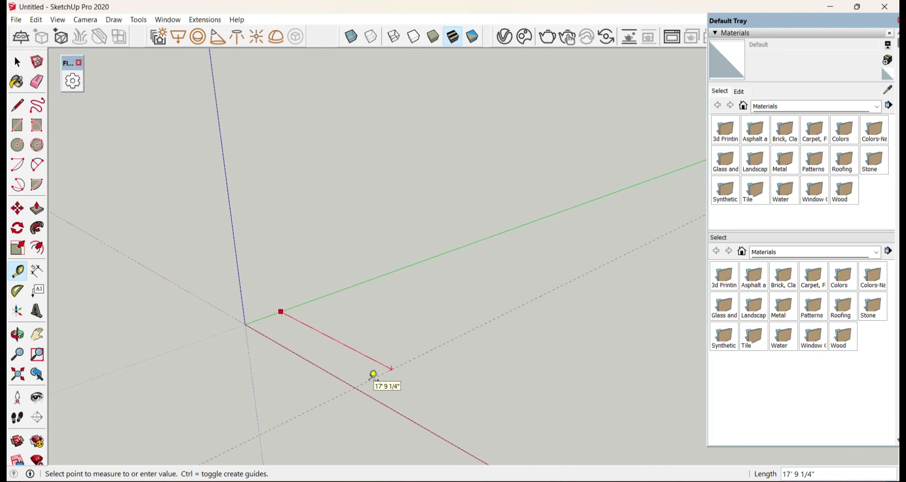
text(1)
key(Return)
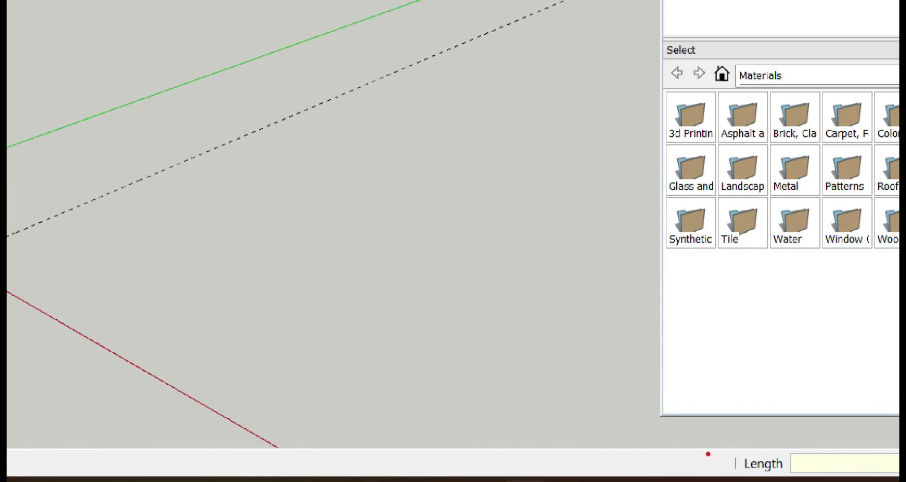
drag(714, 431, 796, 426)
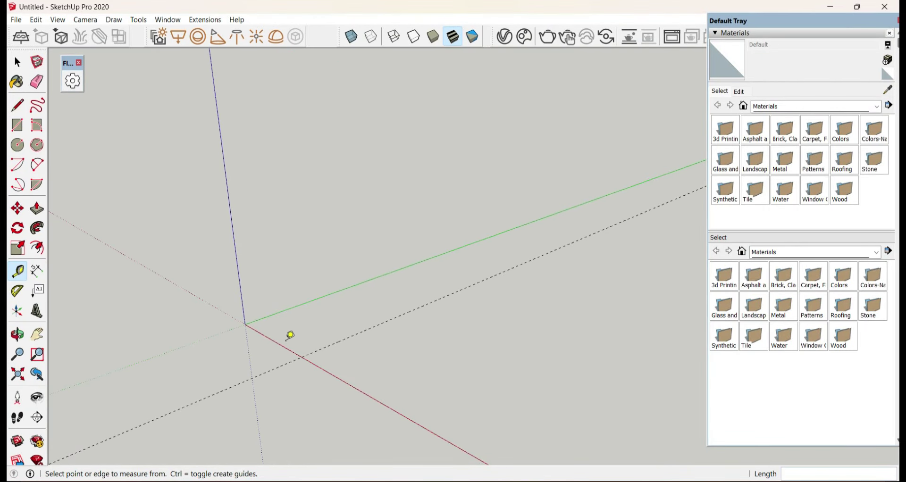
Step: Place a second 10' guide so the guides and axes outline a 10-foot square
click(277, 342)
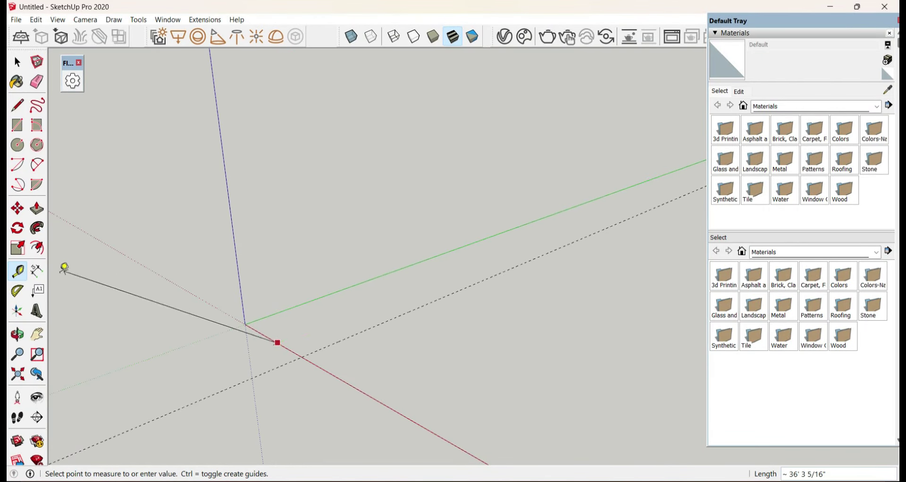
click(443, 365)
click(315, 333)
click(329, 369)
click(385, 351)
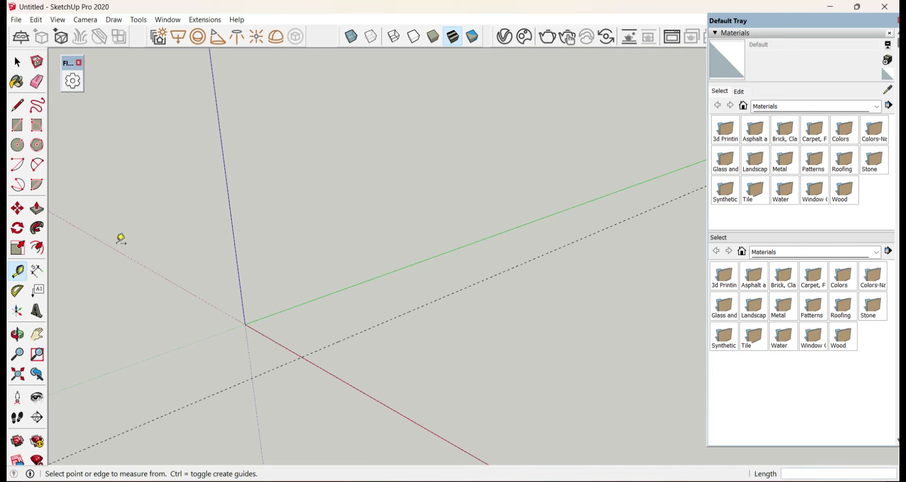
click(259, 332)
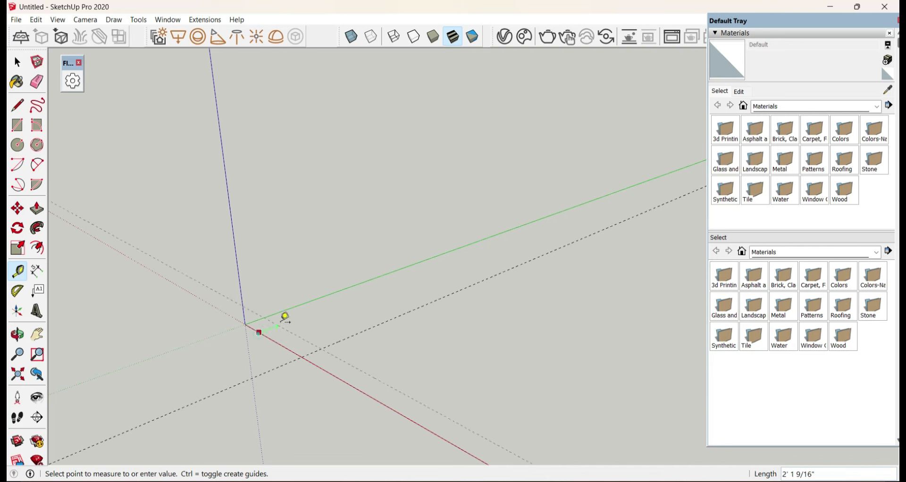
click(356, 289)
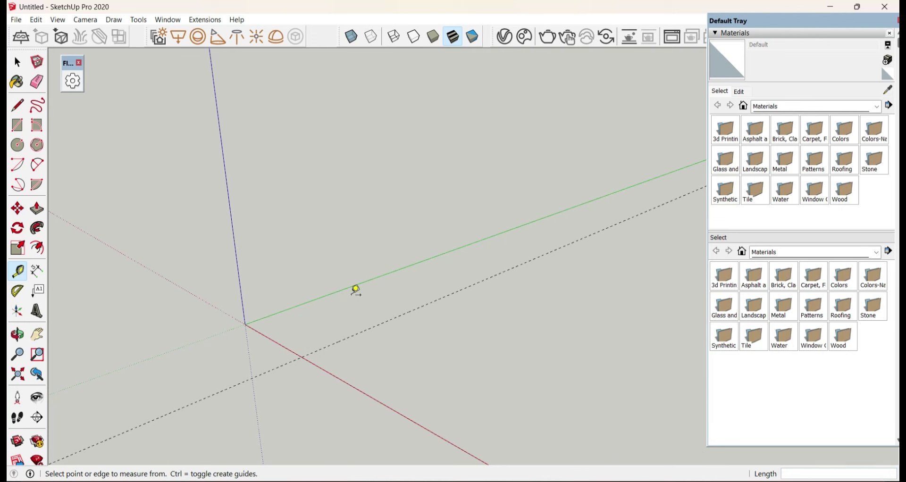
click(295, 307)
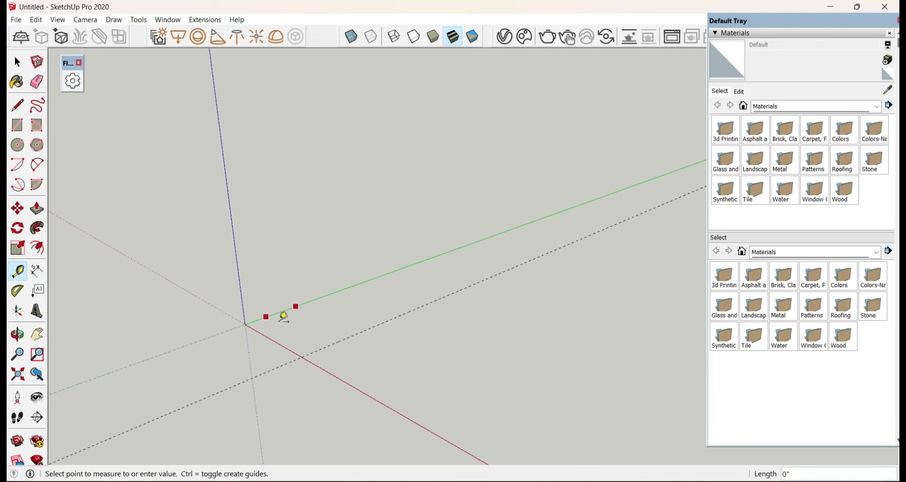
click(421, 390)
click(272, 340)
click(271, 338)
click(270, 339)
text(10')
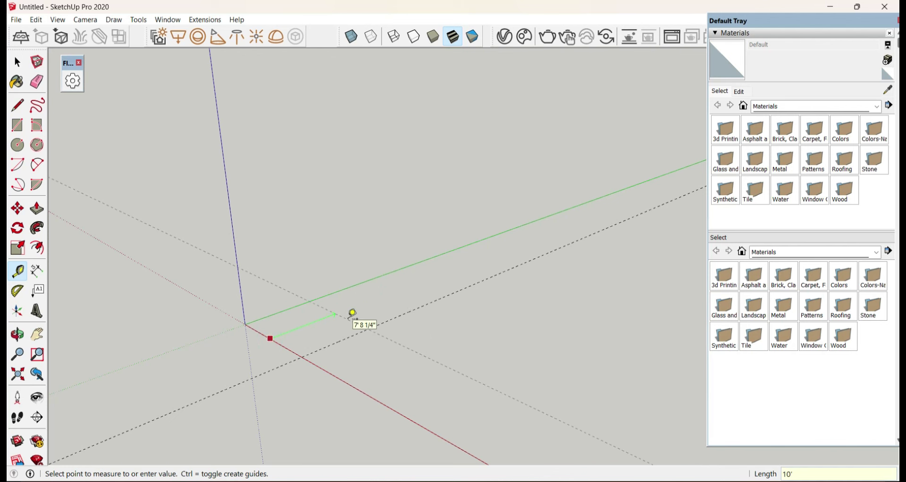
key(Return)
Step: Orbit to check the guides, then measure from the green axis back toward the origin
middle_drag(410, 262, 388, 312)
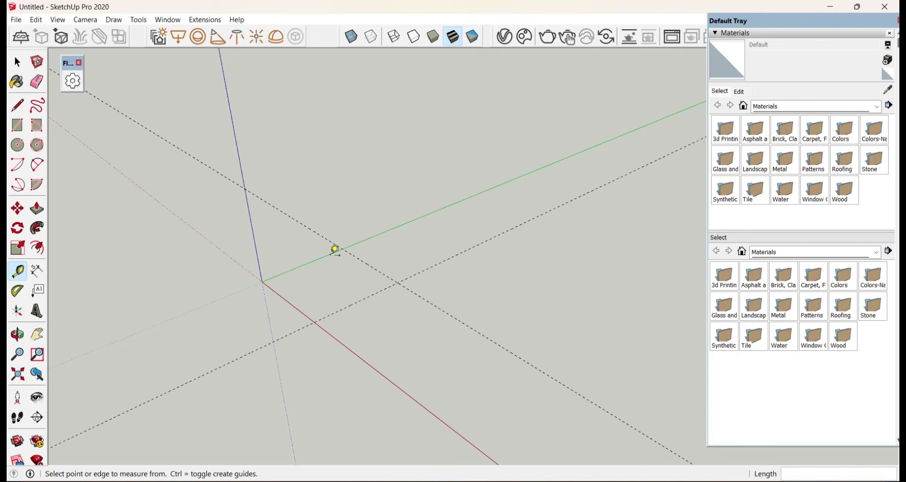
click(306, 263)
click(270, 276)
click(375, 265)
click(271, 277)
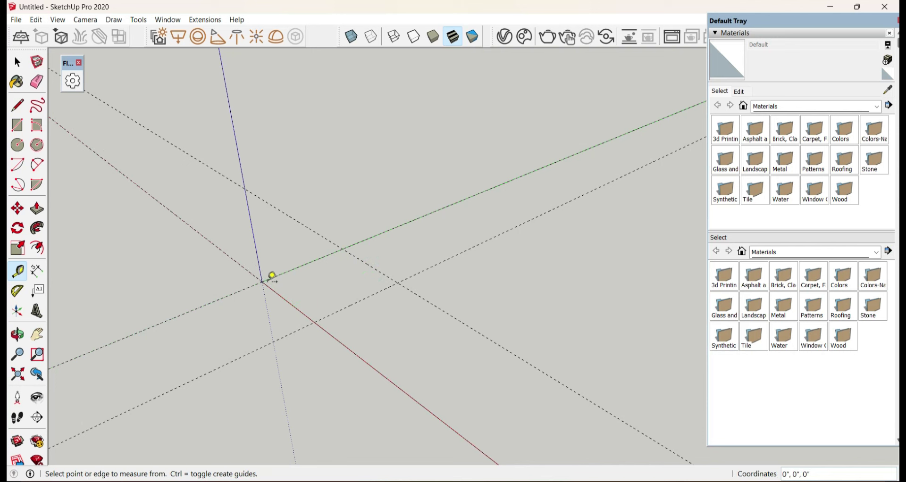
click(332, 254)
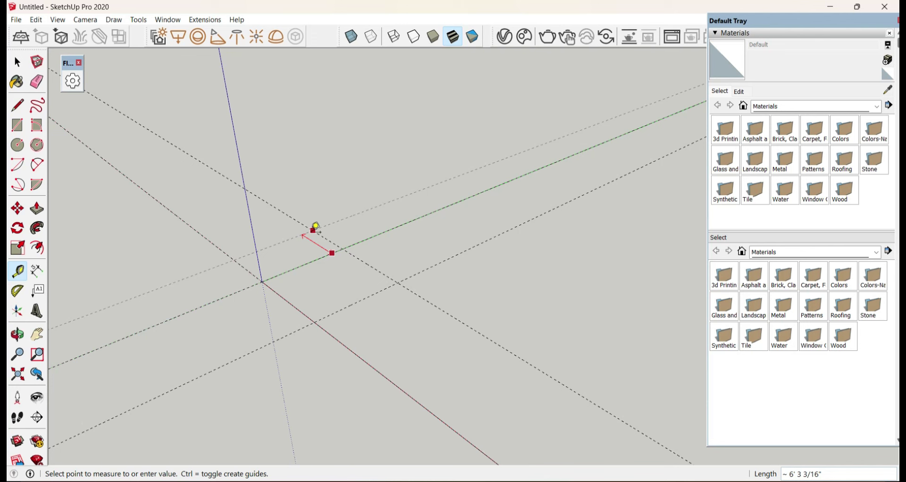
Step: Add 9-inch inner guides from the green axis and from the opposite square side
text(9)
key(Return)
click(361, 265)
key(Escape)
click(373, 266)
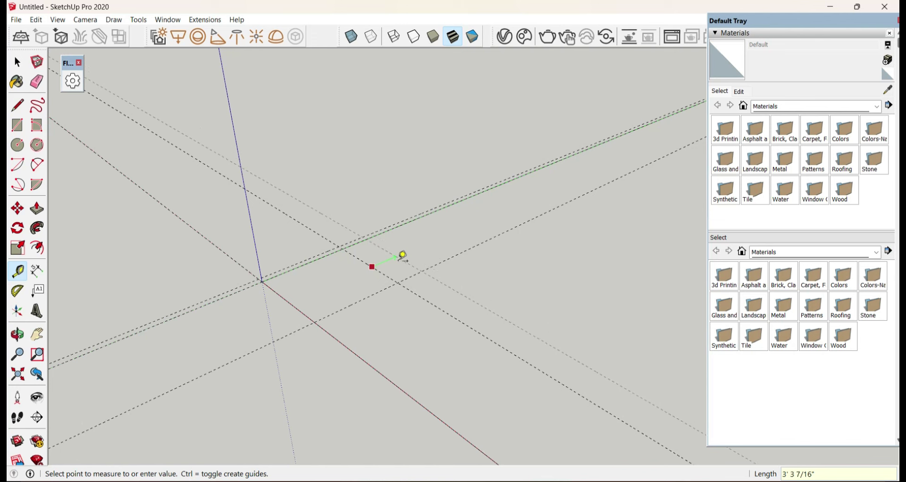
text(9)
key(Return)
Step: Add the third and fourth 9-inch inner guides, the last one inward from the red axis
click(362, 300)
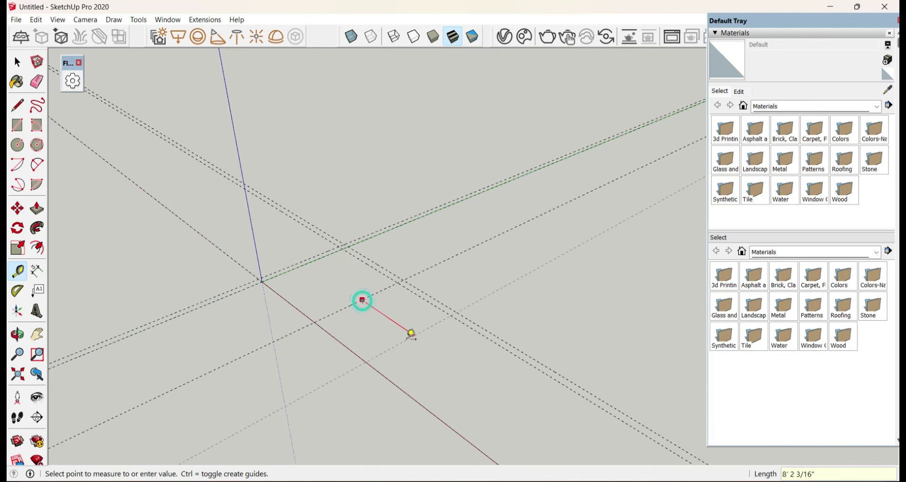
text(9)
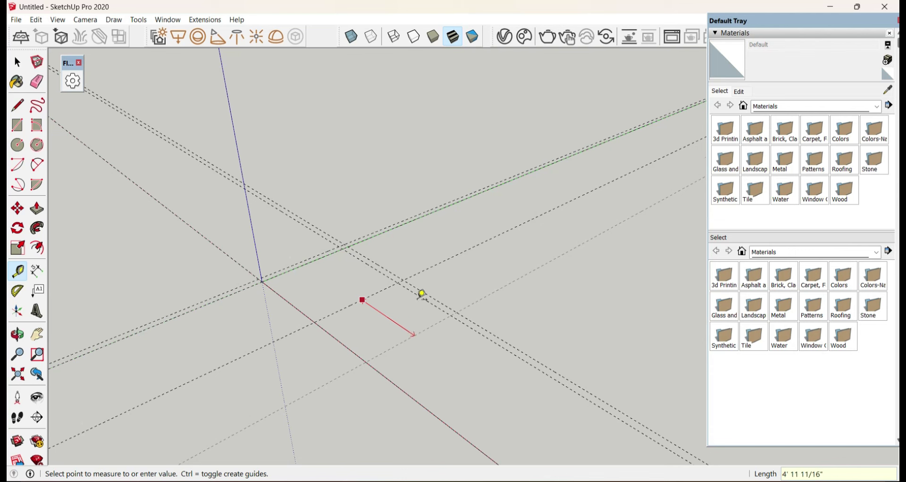
text(9)
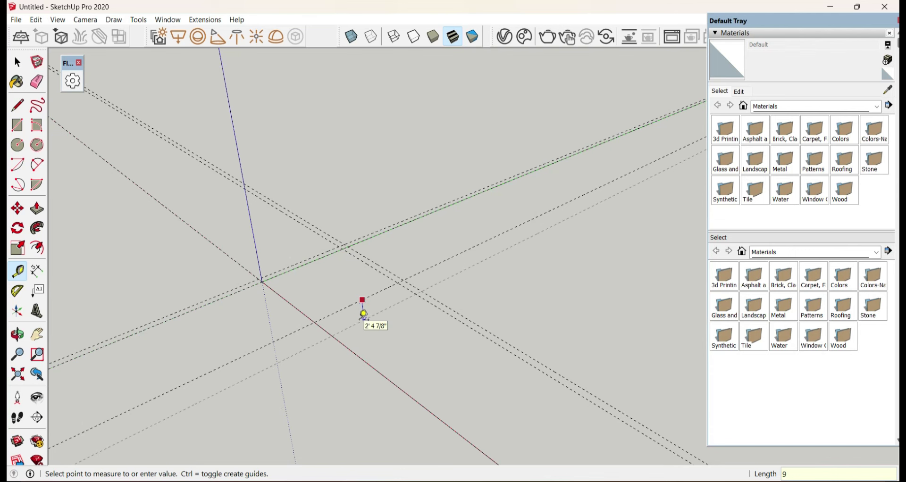
key(Return)
click(300, 309)
text(9)
key(Return)
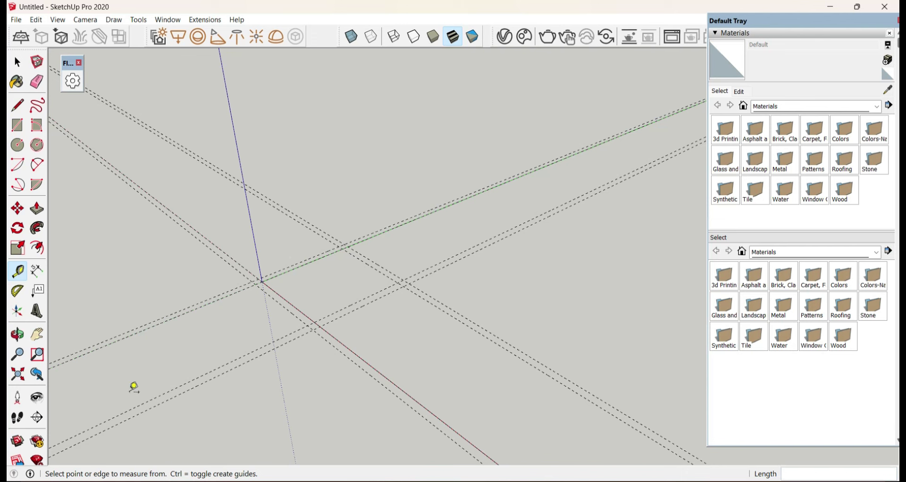
Step: Draw the first outline edge from the origin to the 10-foot guide corner
click(19, 106)
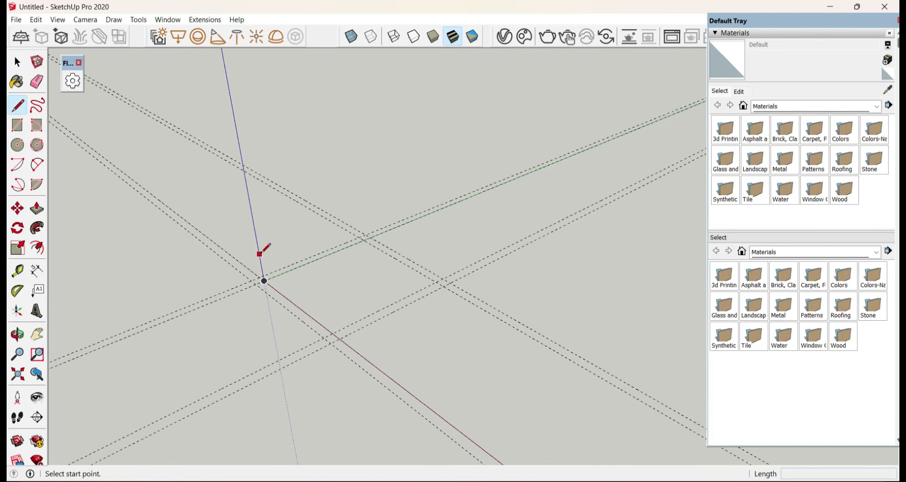
scroll(259, 254, up, 1)
click(260, 290)
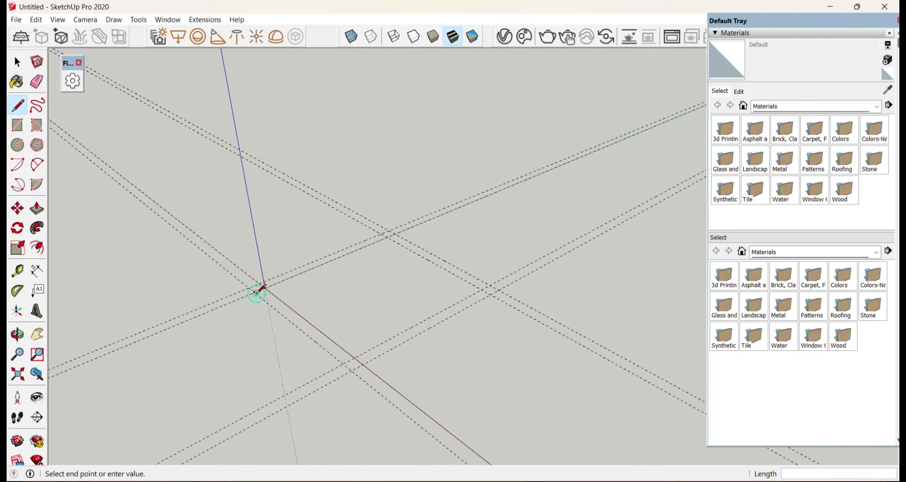
key(Escape)
click(263, 288)
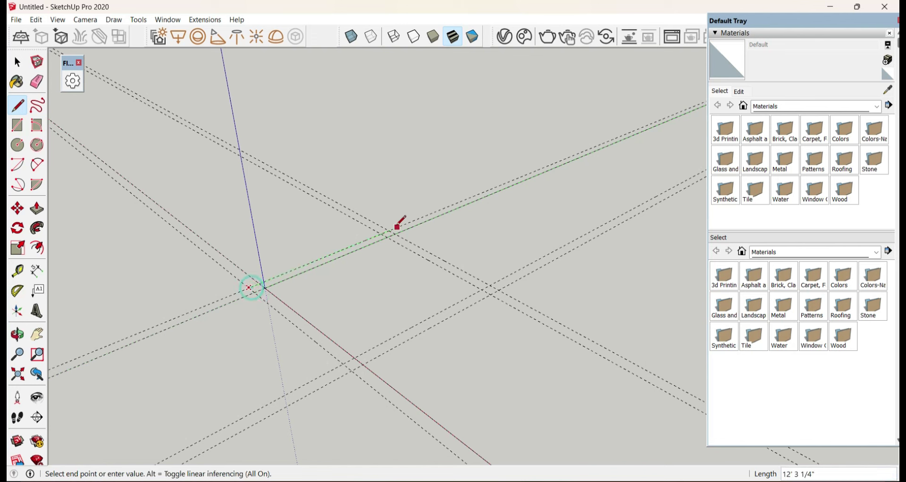
click(393, 229)
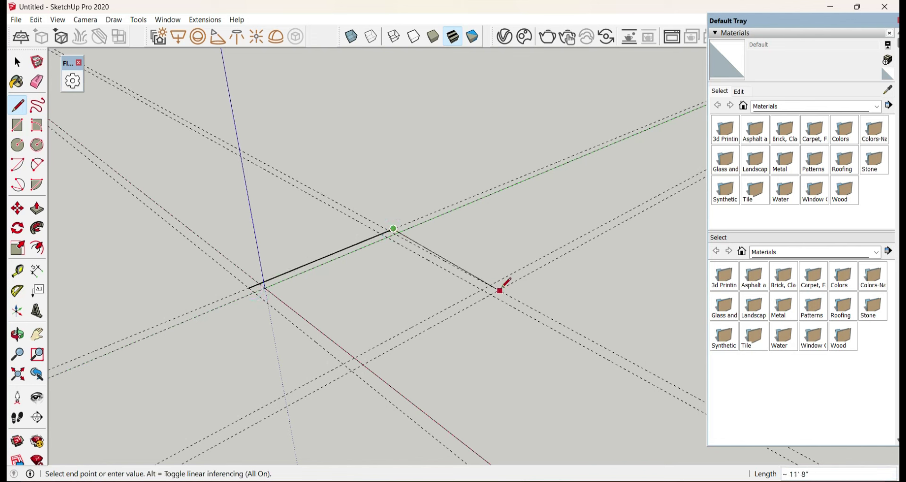
key(ctrl+z)
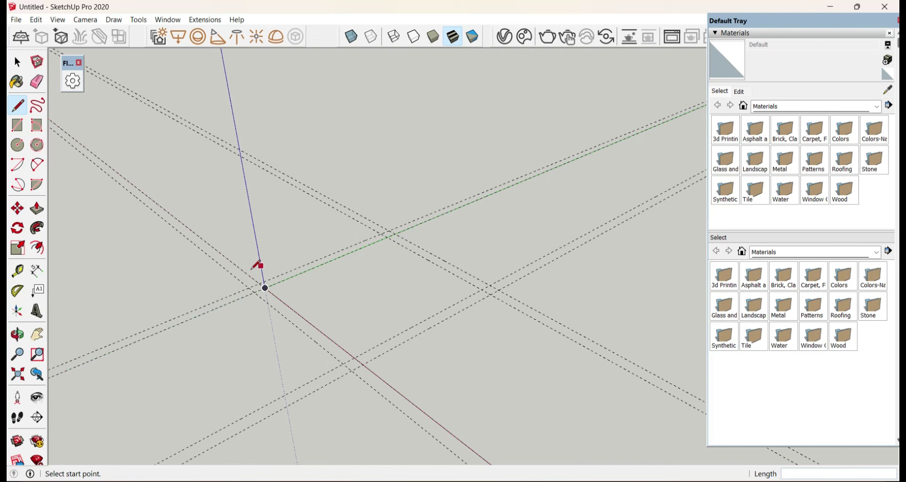
click(261, 286)
click(389, 231)
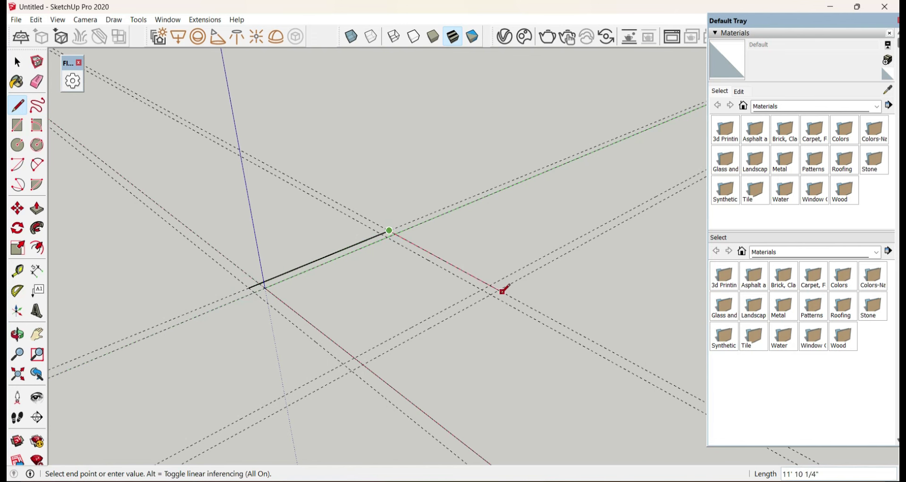
Step: Trace the remaining edges through the far and red-axis guide corners, closing the square face
scroll(503, 291, up, 2)
scroll(503, 291, up, 2)
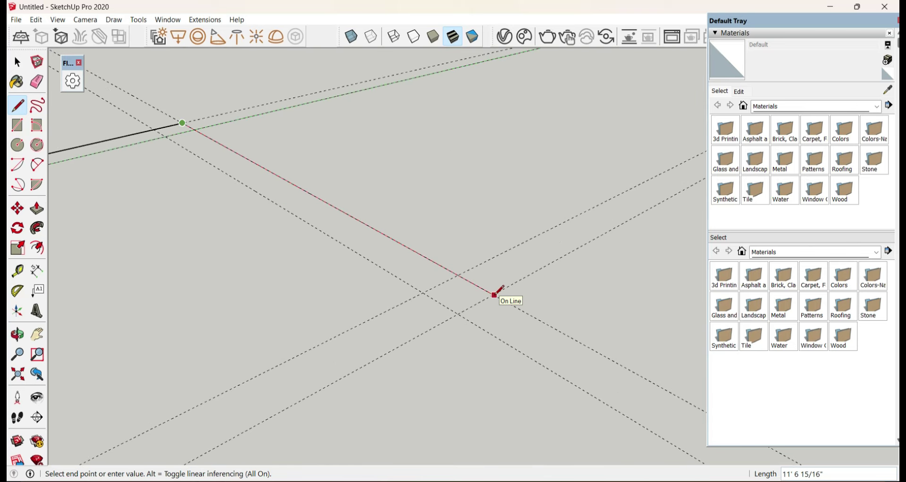
click(494, 295)
scroll(406, 223, down, 1)
scroll(424, 232, down, 1)
scroll(582, 269, down, 1)
click(279, 390)
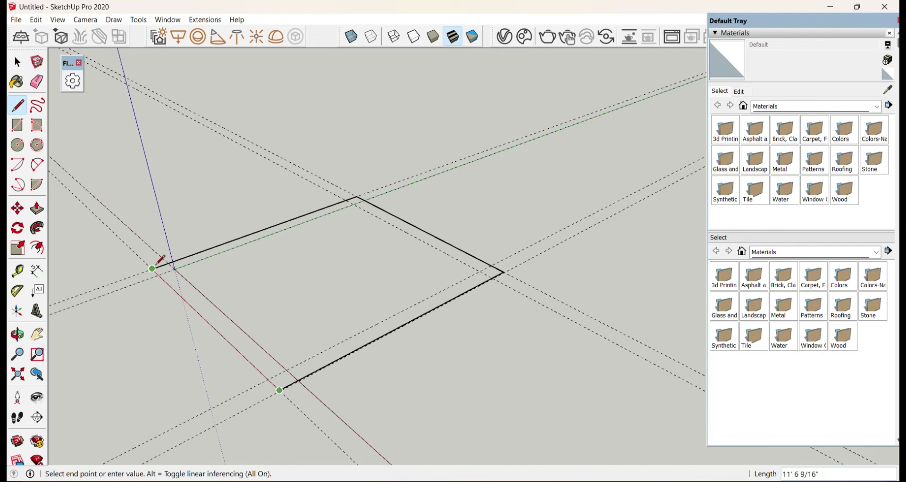
click(152, 268)
mouse_move(434, 297)
middle_down()
mouse_move(461, 338)
mouse_move(468, 208)
mouse_move(454, 307)
mouse_move(458, 156)
mouse_move(436, 372)
middle_up()
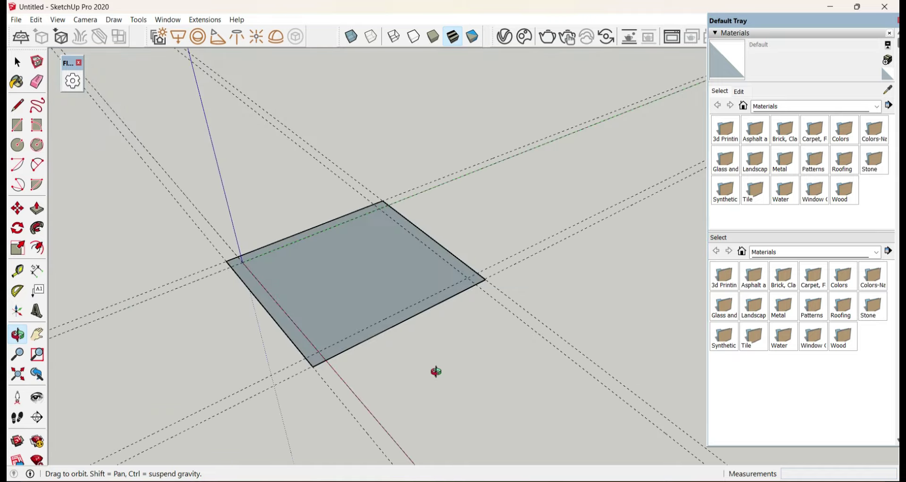
Step: Push/Pull the grey square face up 6 inches into a solid base slab
key(l)
scroll(406, 291, up, 1)
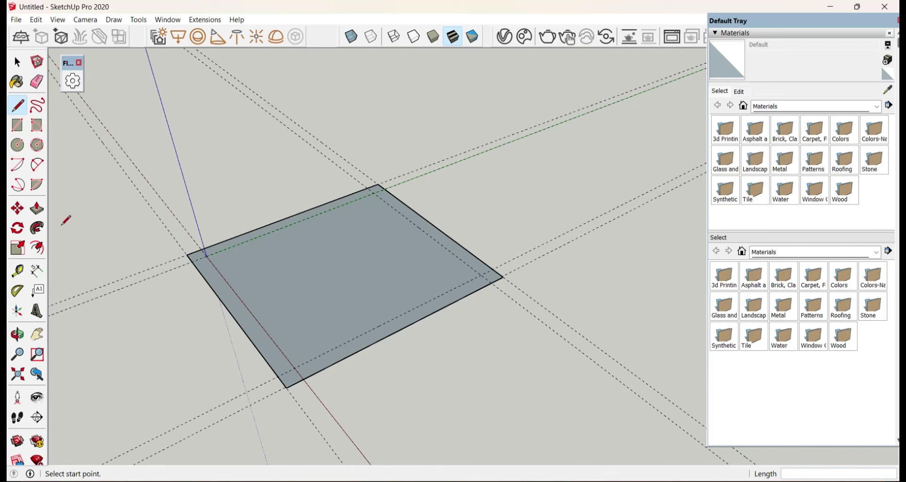
click(38, 211)
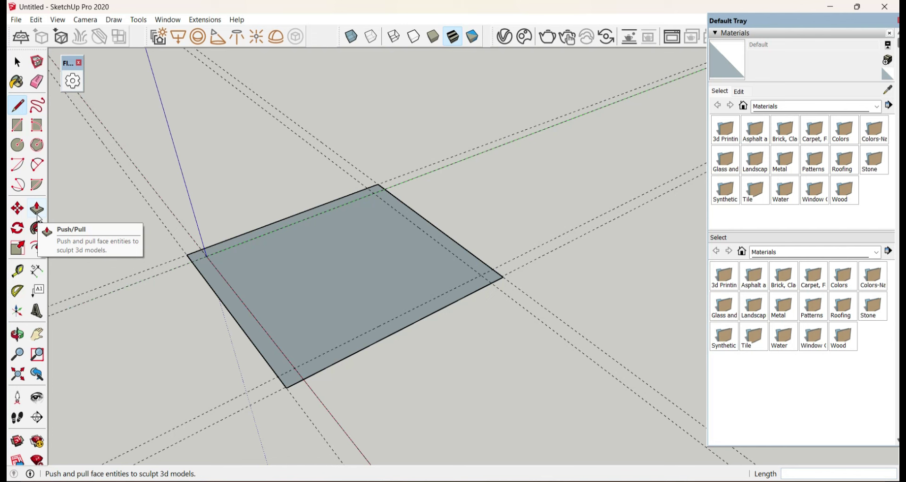
click(38, 216)
click(324, 300)
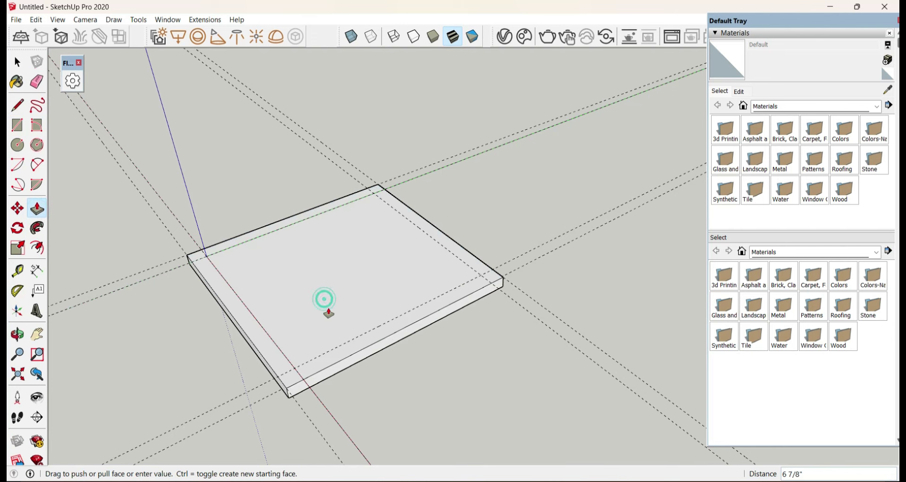
text(6)
key(Return)
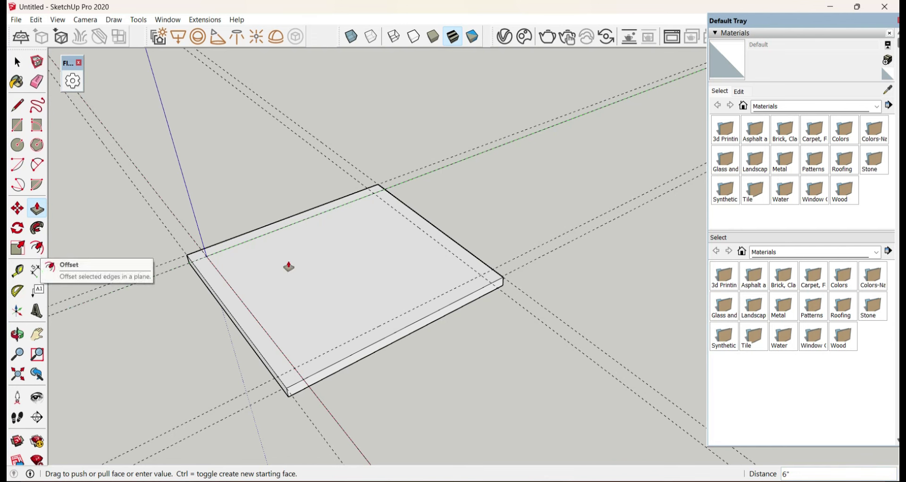
Step: Offset the slab's top face edges 9 inches inward to mark the wall thickness
click(18, 106)
click(206, 256)
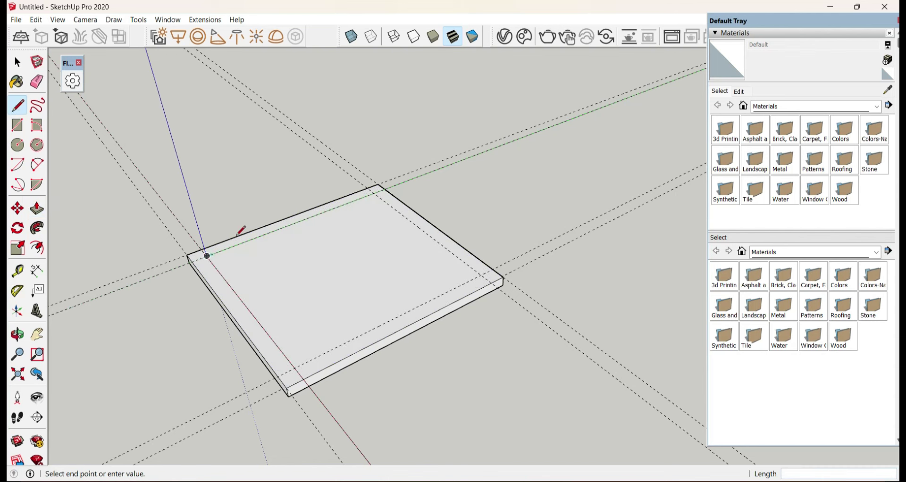
click(381, 187)
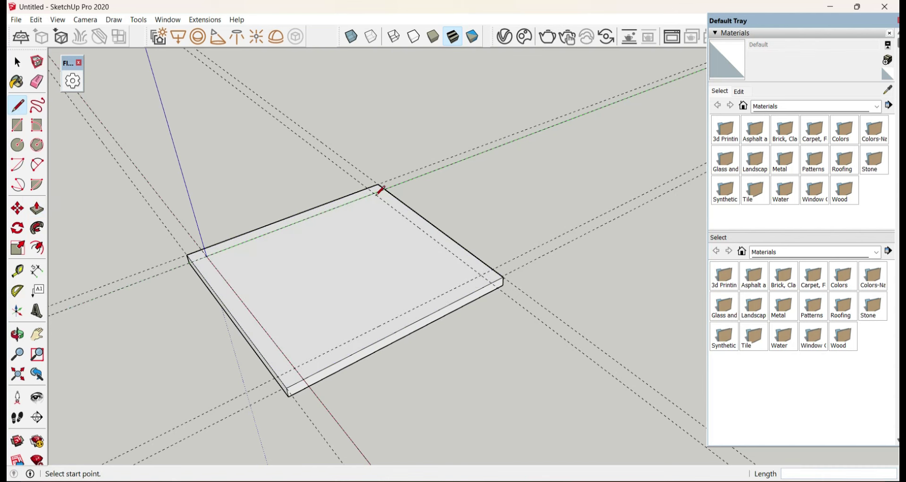
click(37, 248)
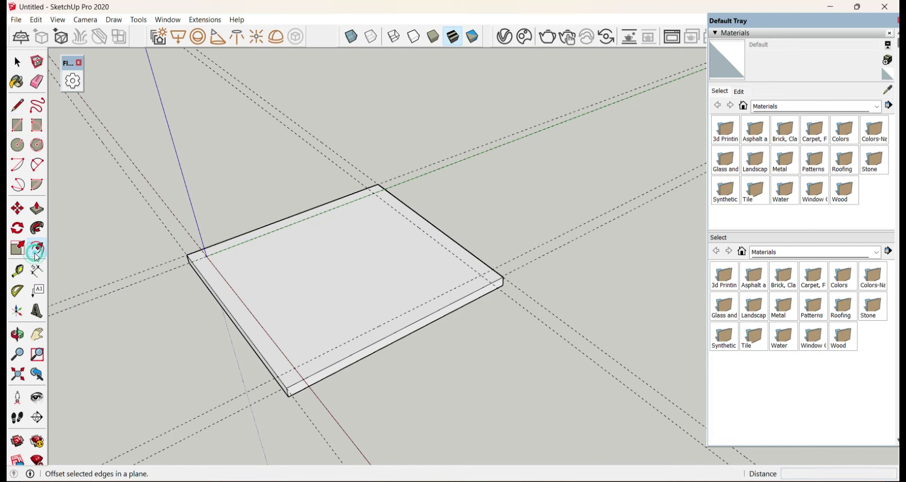
click(334, 256)
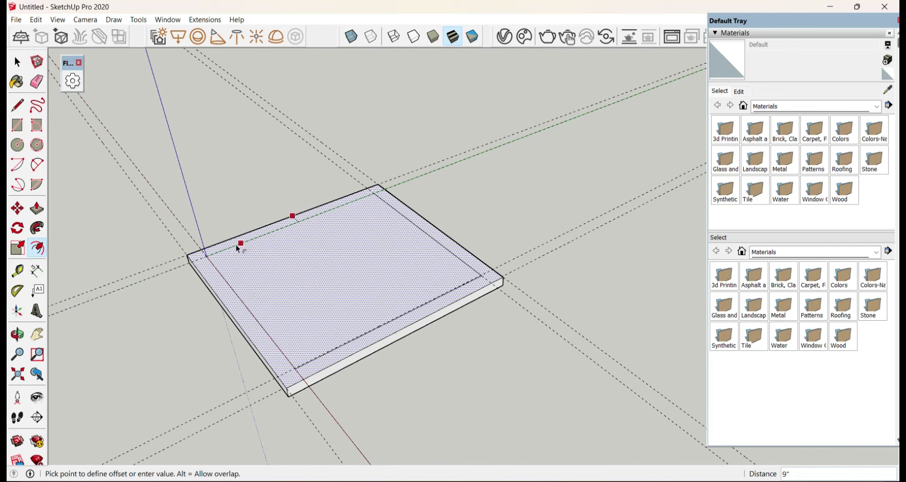
click(209, 256)
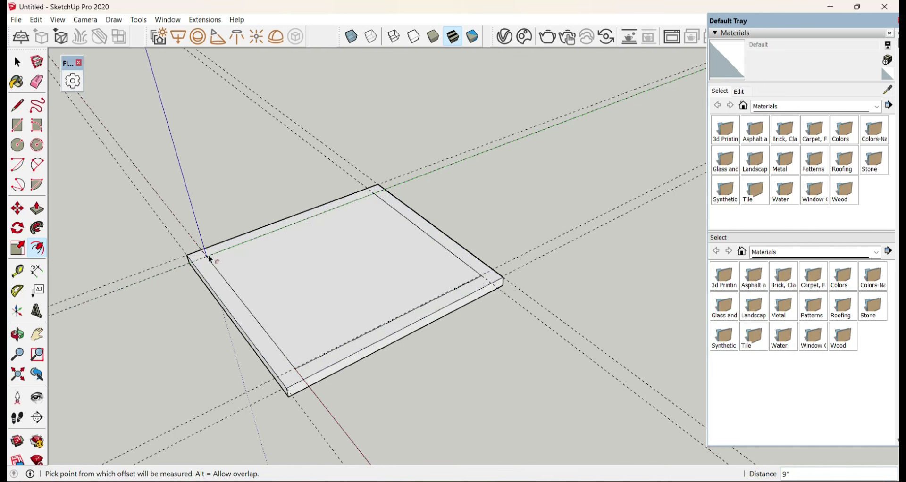
click(336, 299)
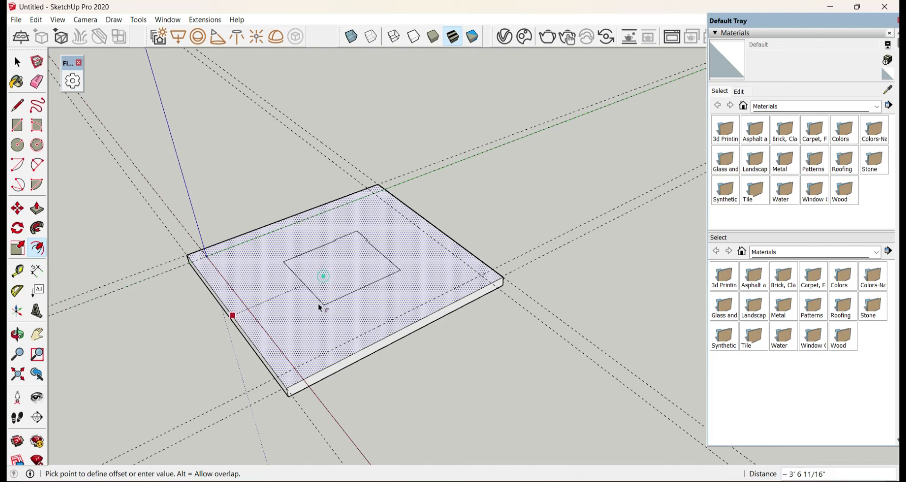
text(9)
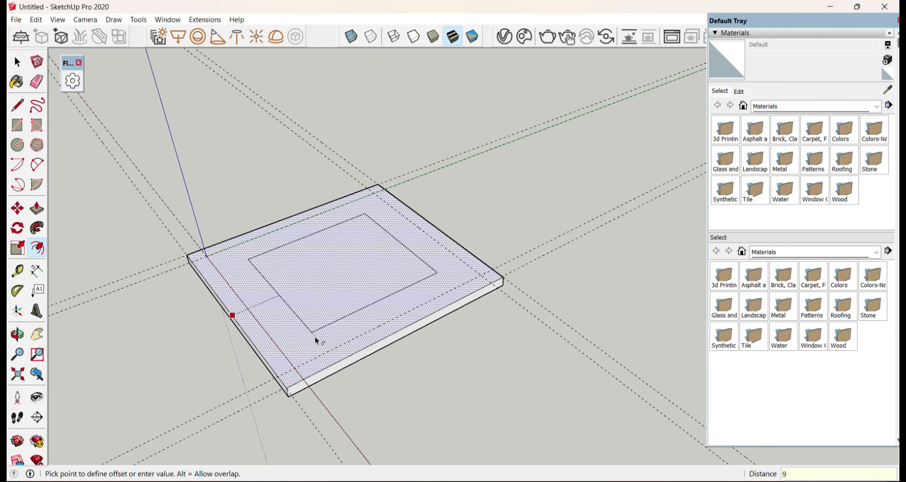
key(Return)
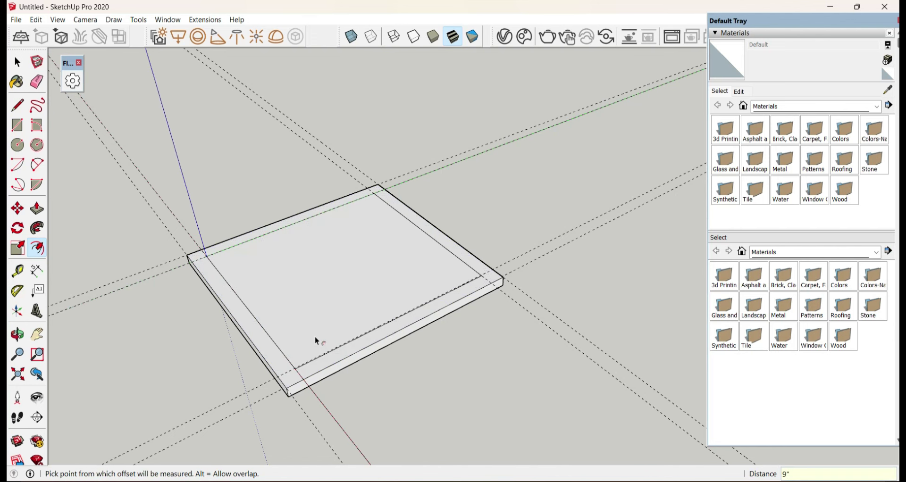
Step: Push/Pull the 9-inch outer rim face up 10' to form the box walls
click(37, 213)
click(235, 315)
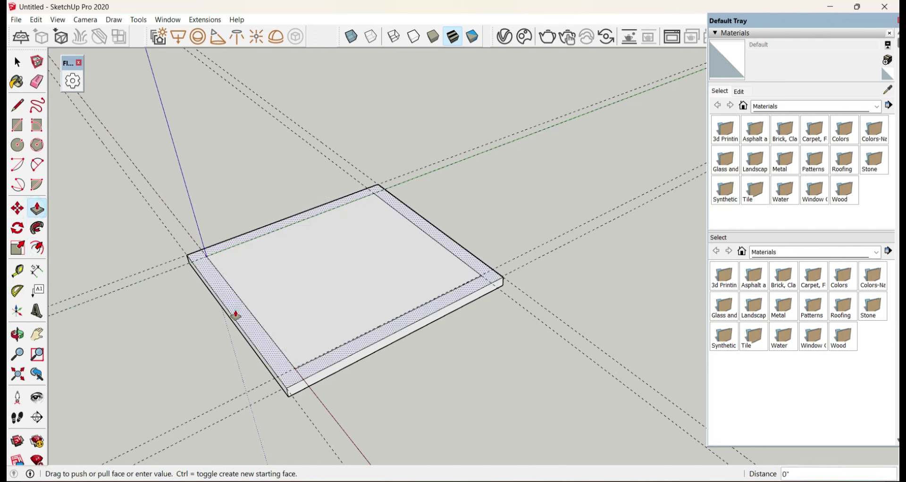
click(235, 314)
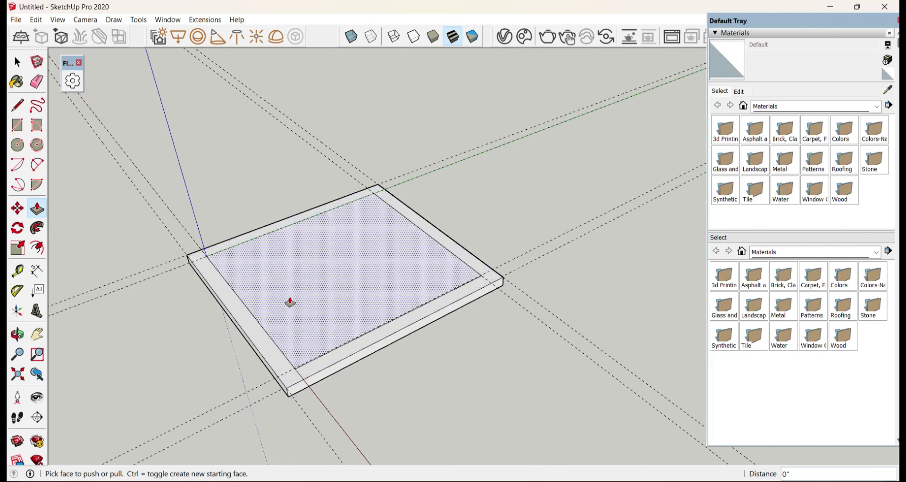
click(251, 334)
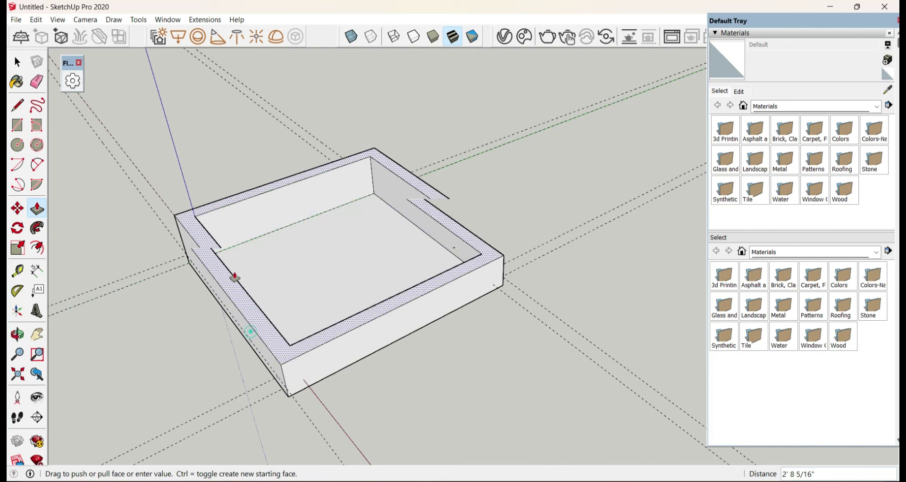
text(1)
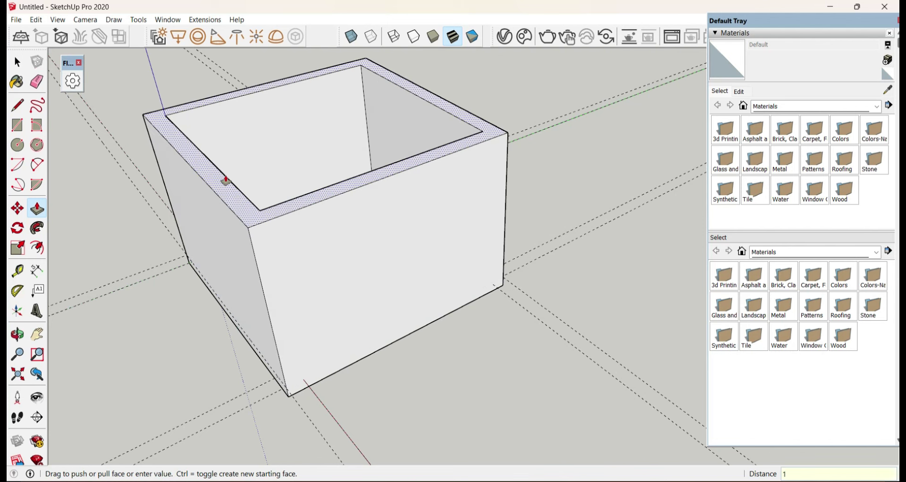
text(0)
key(Return)
scroll(313, 289, down, 2)
scroll(335, 316, down, 5)
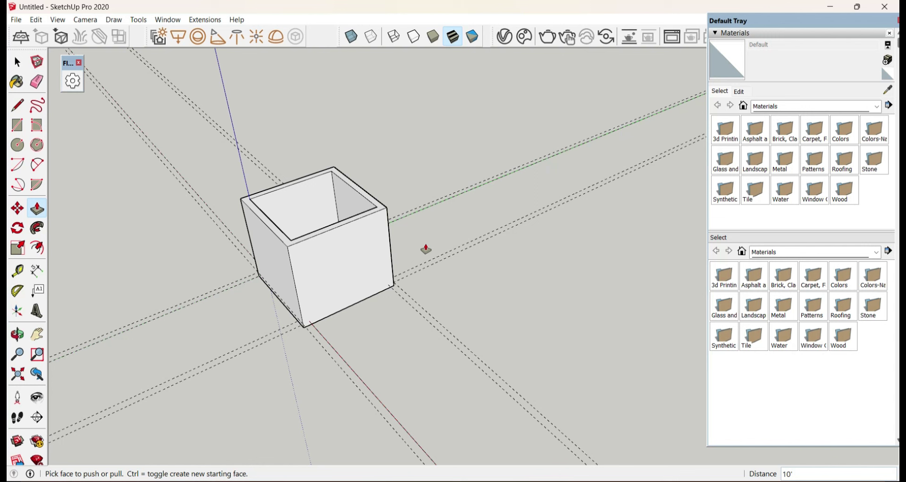
scroll(452, 227, up, 2)
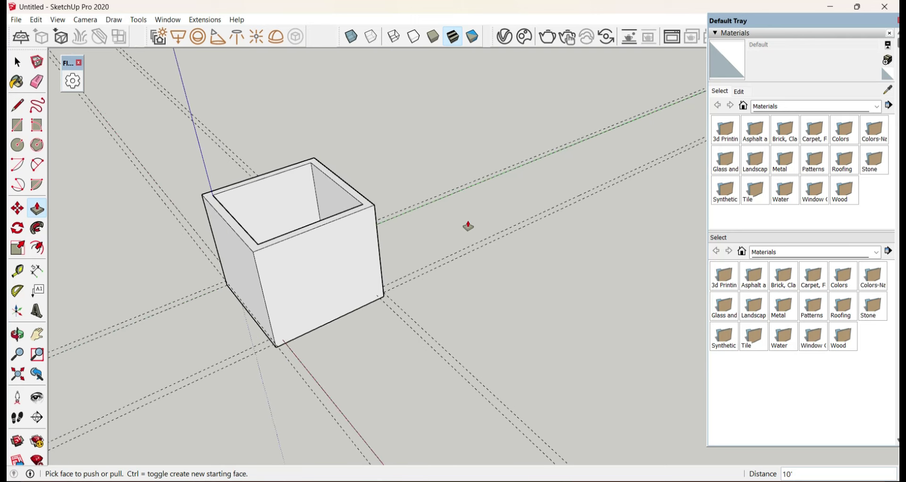
Step: Draw a small square on the box's front face and pull it out into a block
click(18, 105)
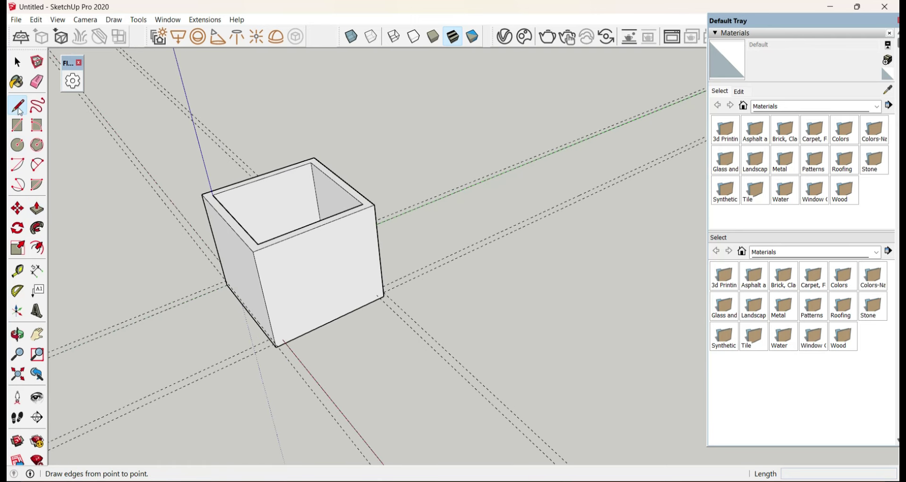
scroll(290, 252, up, 1)
click(287, 258)
click(315, 247)
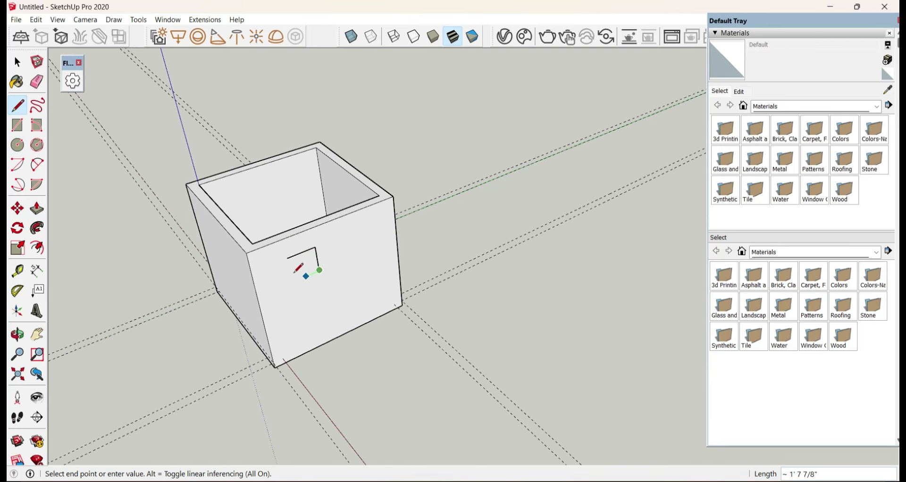
click(320, 270)
click(295, 281)
click(288, 258)
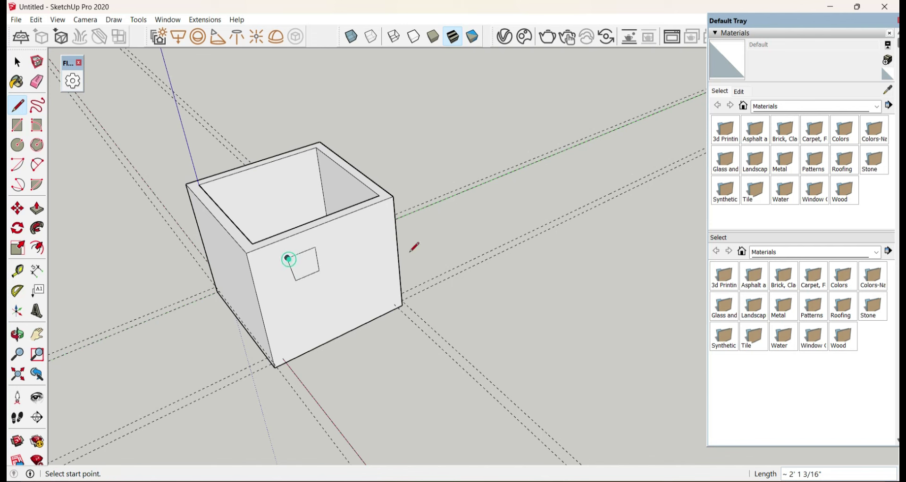
click(37, 208)
click(301, 262)
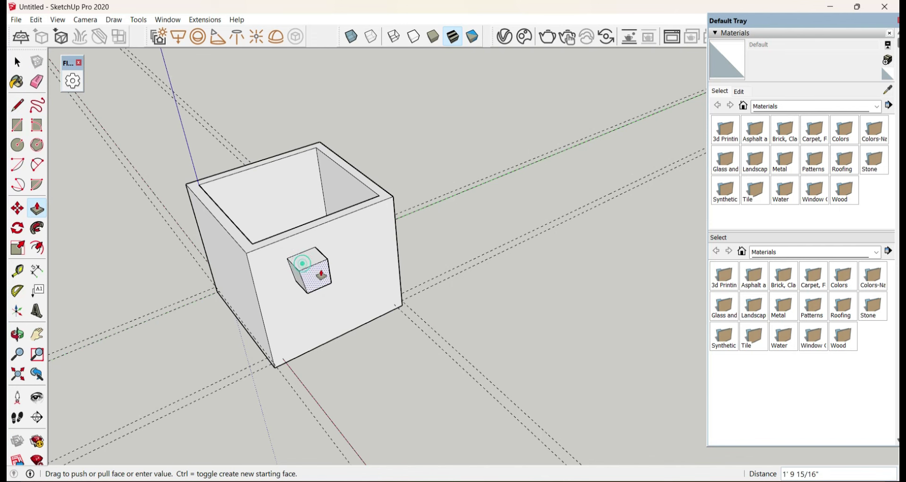
click(316, 271)
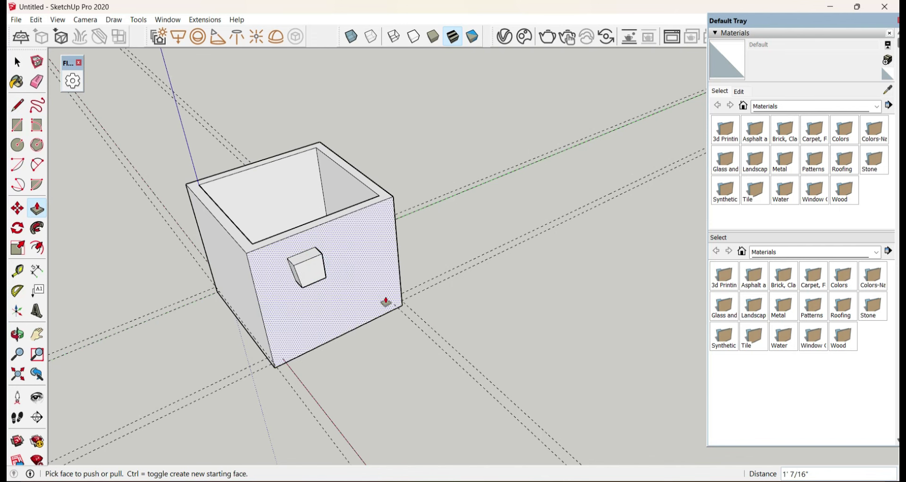
Step: Offset the block's face inward and push the inner square through to open the handle
click(37, 247)
scroll(313, 255, up, 2)
click(289, 285)
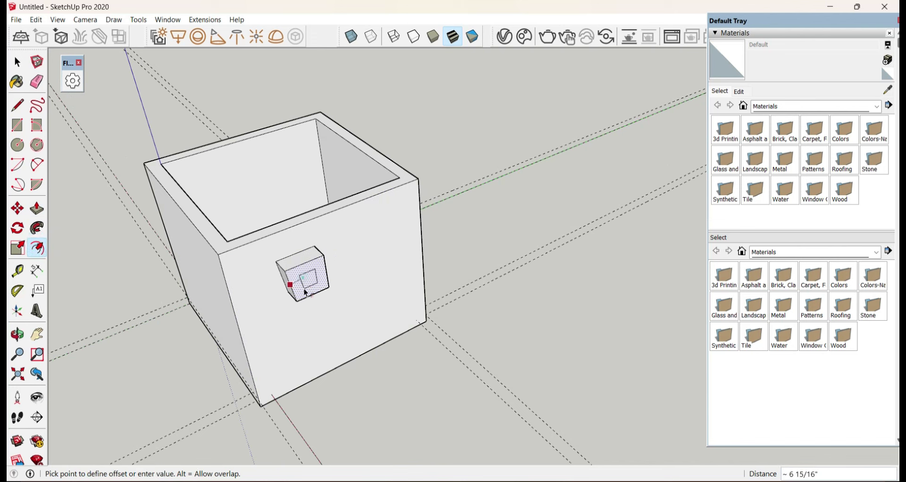
click(307, 297)
click(36, 208)
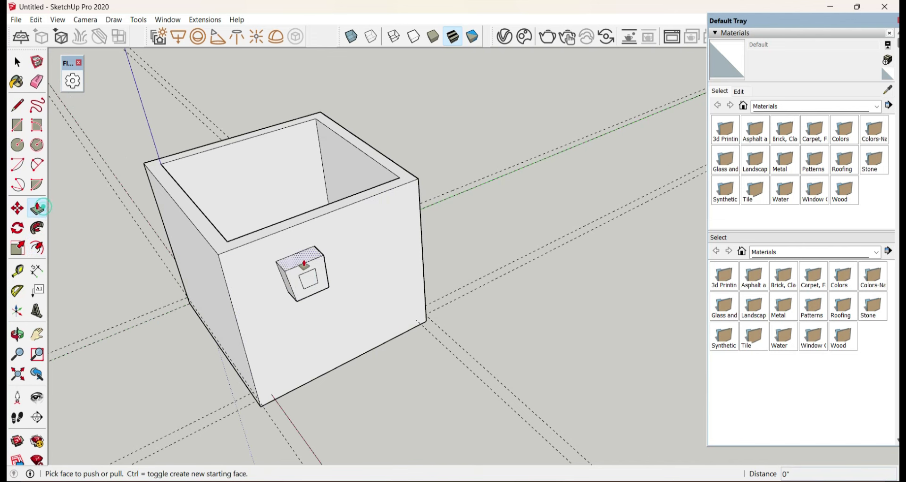
scroll(303, 264, up, 2)
click(304, 285)
click(273, 263)
mouse_move(380, 324)
middle_down()
mouse_move(379, 180)
mouse_move(398, 262)
mouse_move(489, 168)
mouse_move(293, 243)
mouse_move(408, 242)
middle_up()
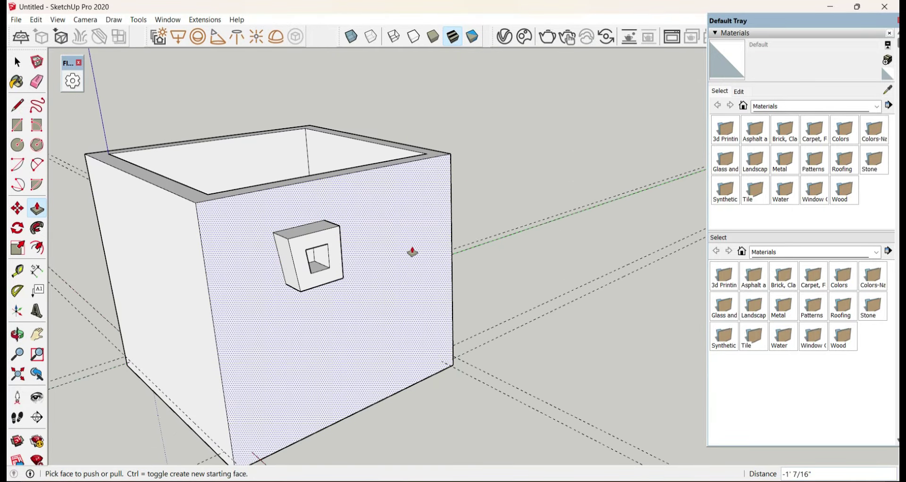